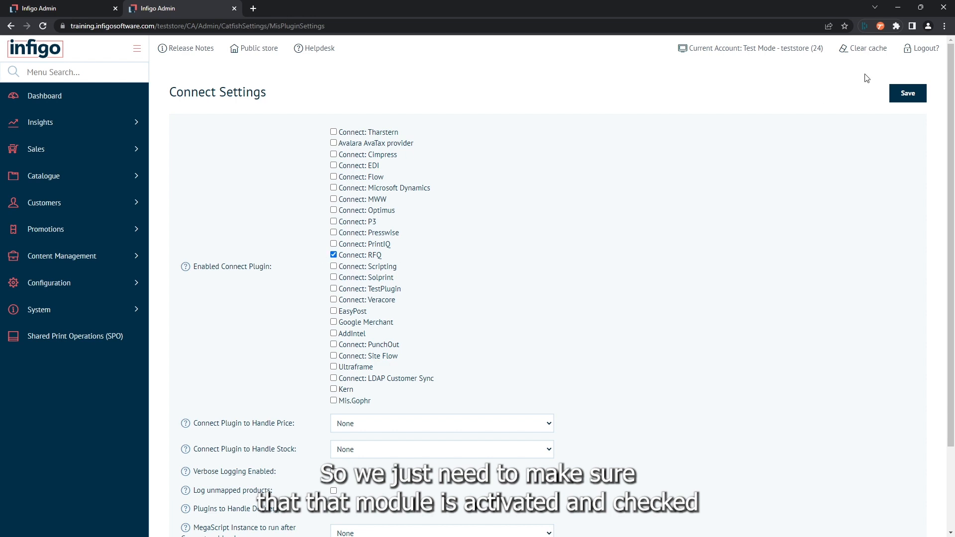
Save the Connect settings, then open the configuration page of the Connect: RFQ plugin from Connect Plugins
left_click(915, 97)
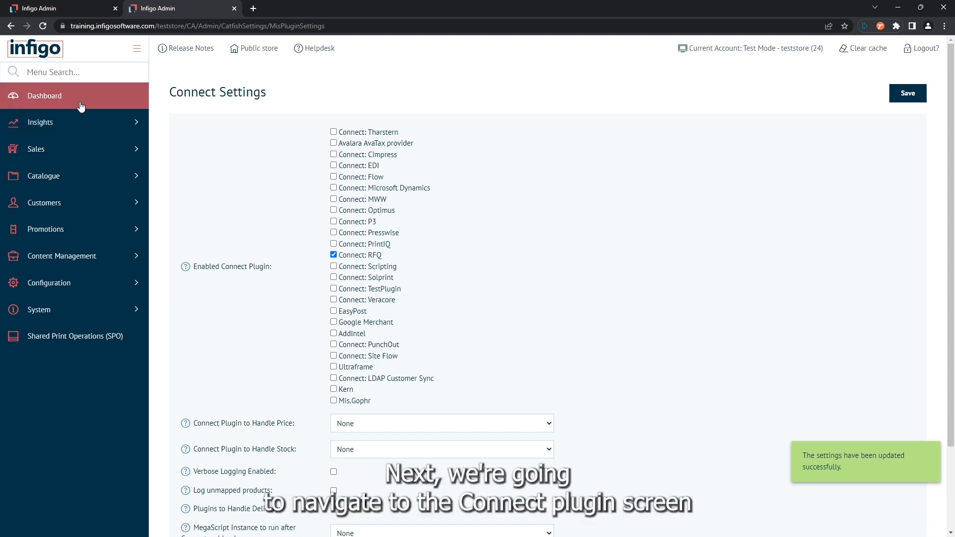
left_click(111, 73)
type("conn")
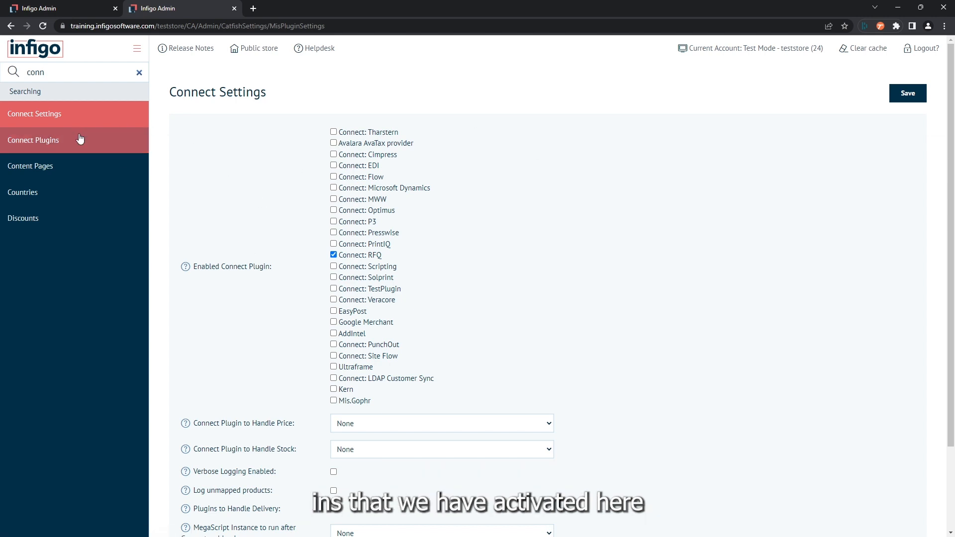
left_click(56, 141)
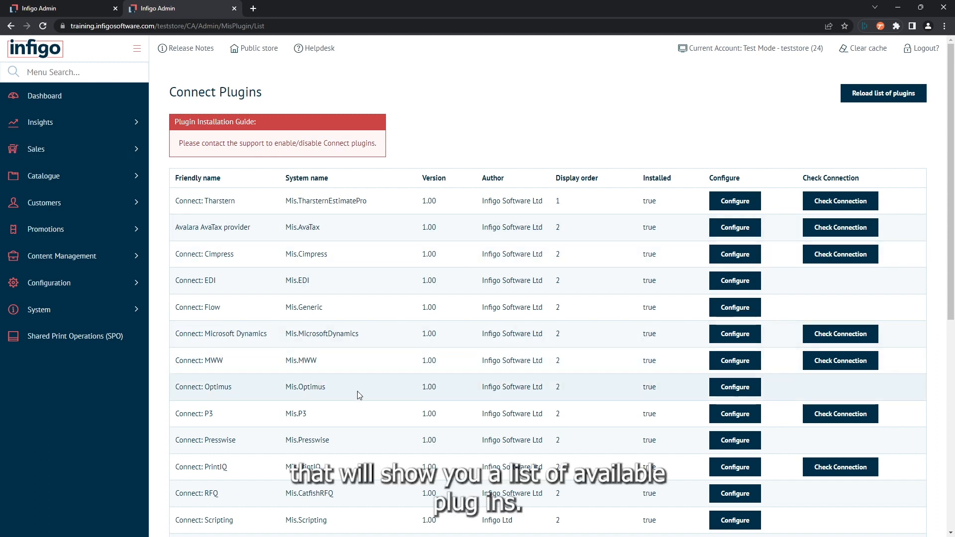
scroll(359, 394, "down", 1)
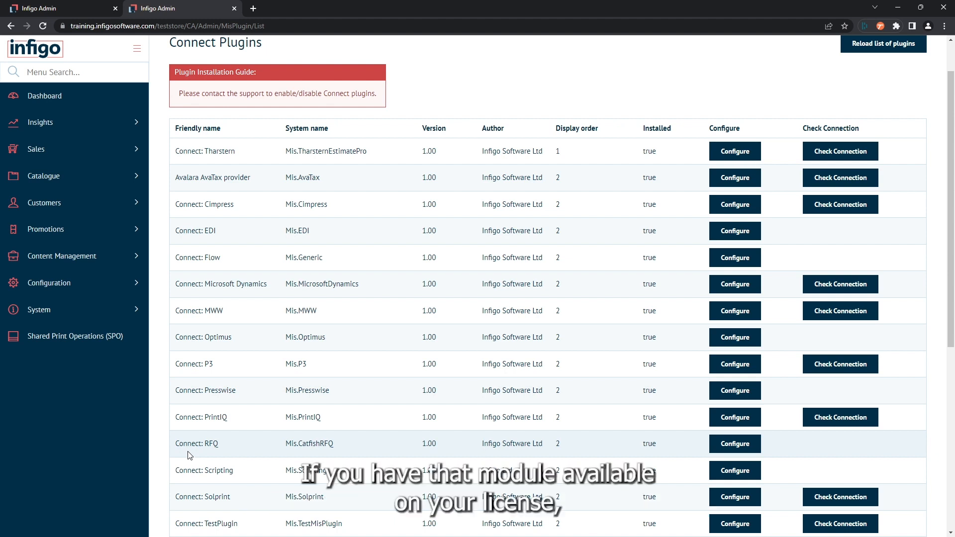
left_click(721, 447)
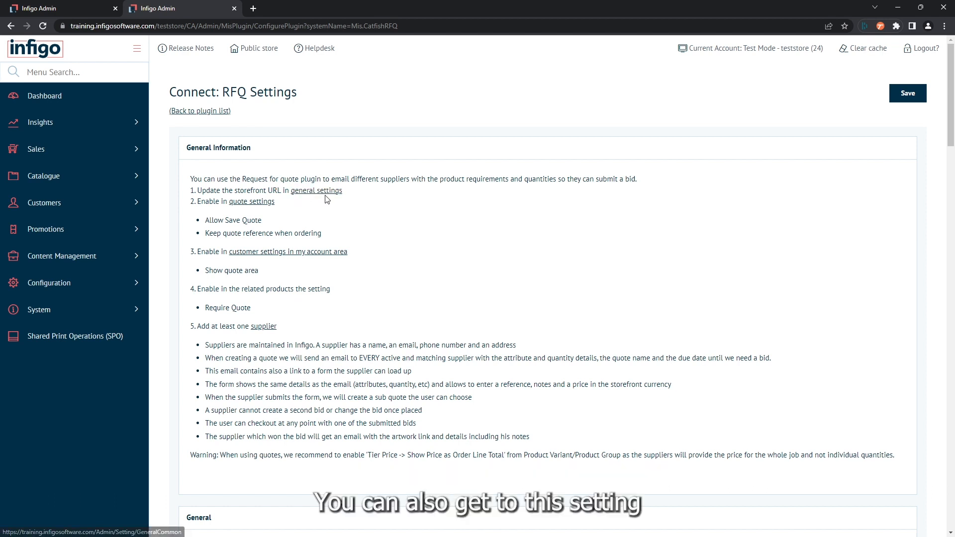
Search the menu for general settings and open General Settings in a new tab
left_click(81, 71)
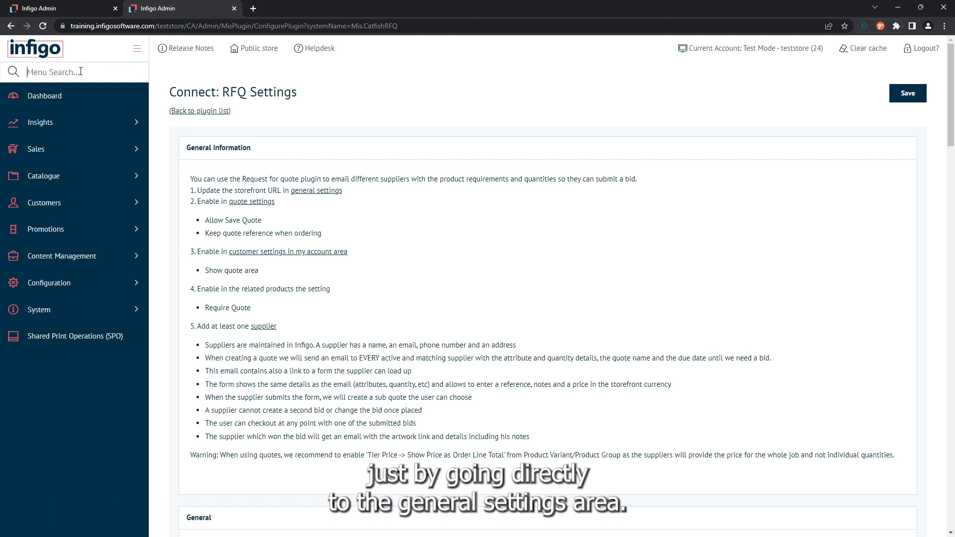
type("gene")
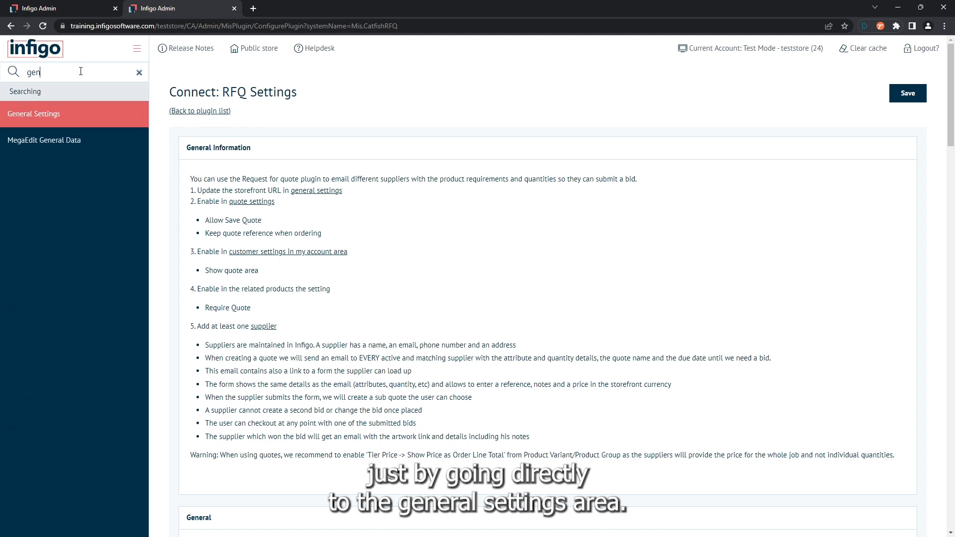
right_click(100, 117)
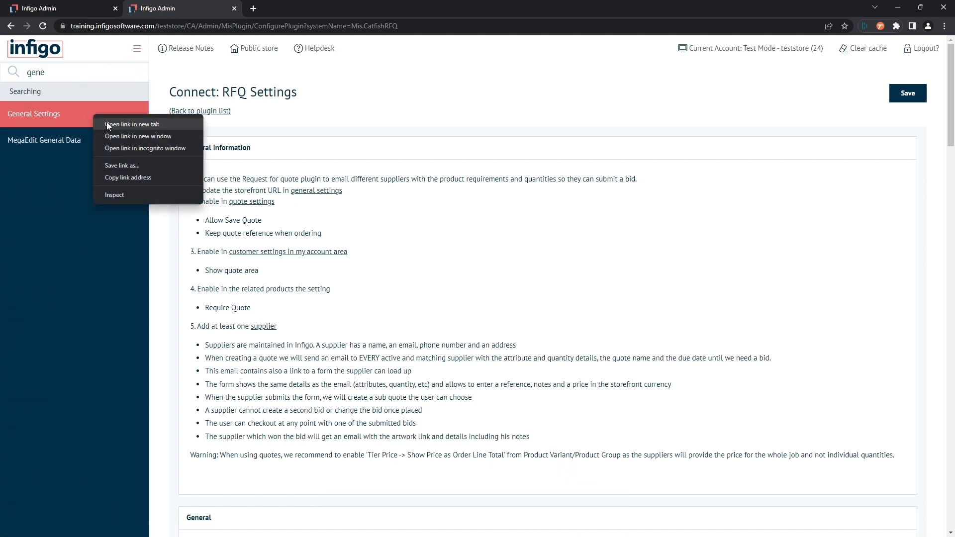
left_click(107, 122)
left_click(290, 6)
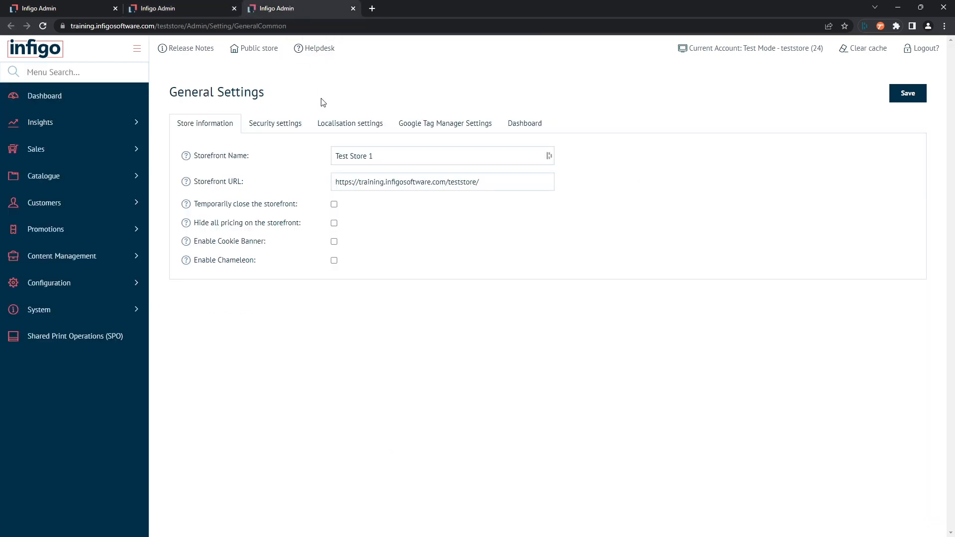
Check the Storefront URL on the store information settings
left_click(201, 183)
left_click(209, 191)
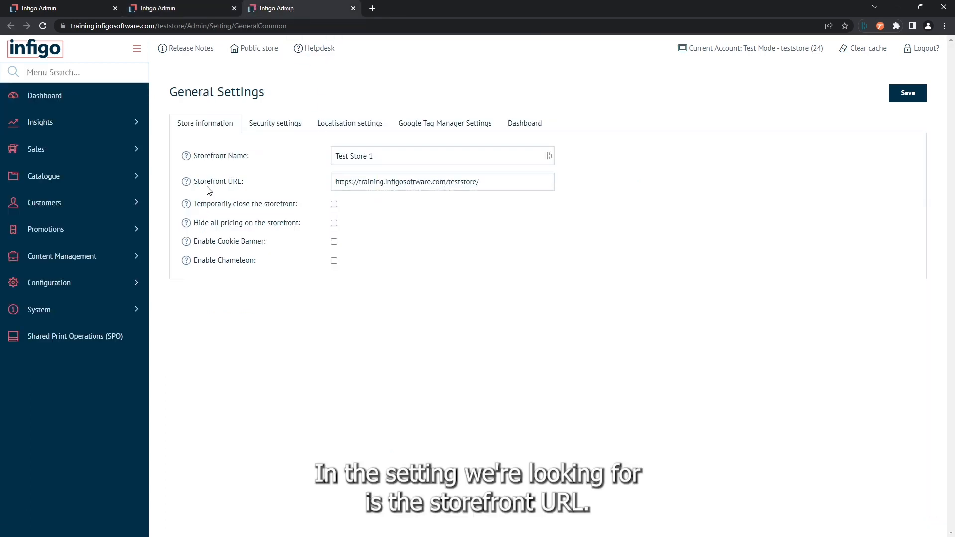
left_click(332, 185)
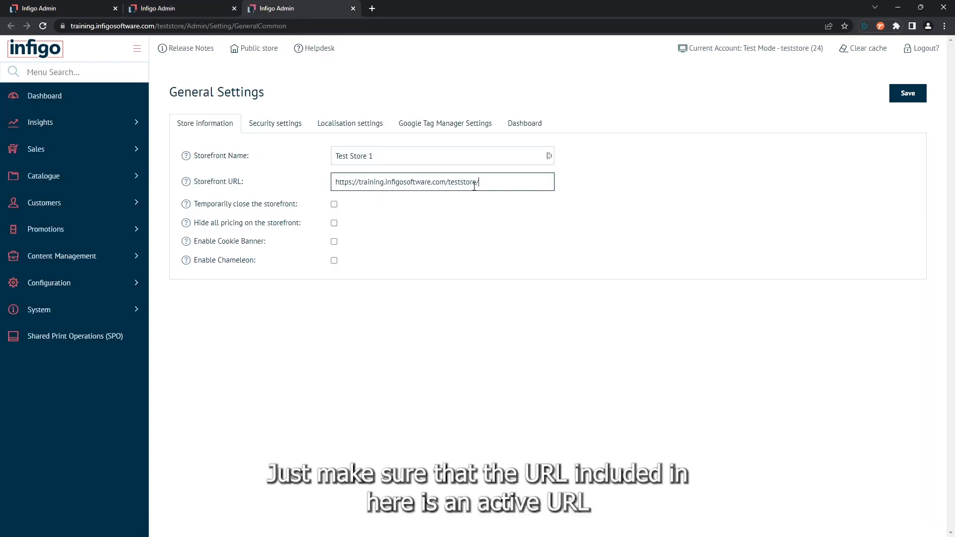
left_click_drag(523, 190, 333, 185)
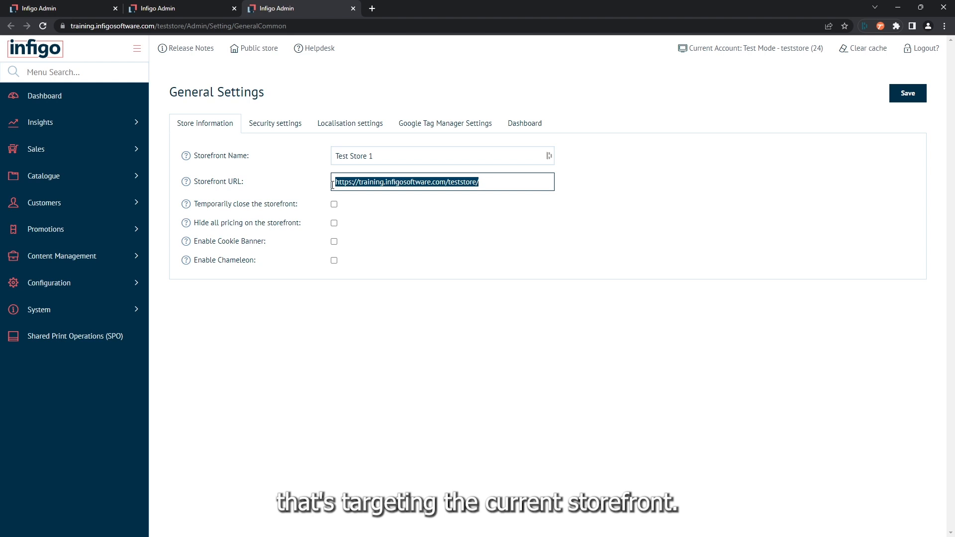
Open Quote settings in a new tab and save them with Allow Save Quote and Keep quote reference when ordering checked
left_click(156, 6)
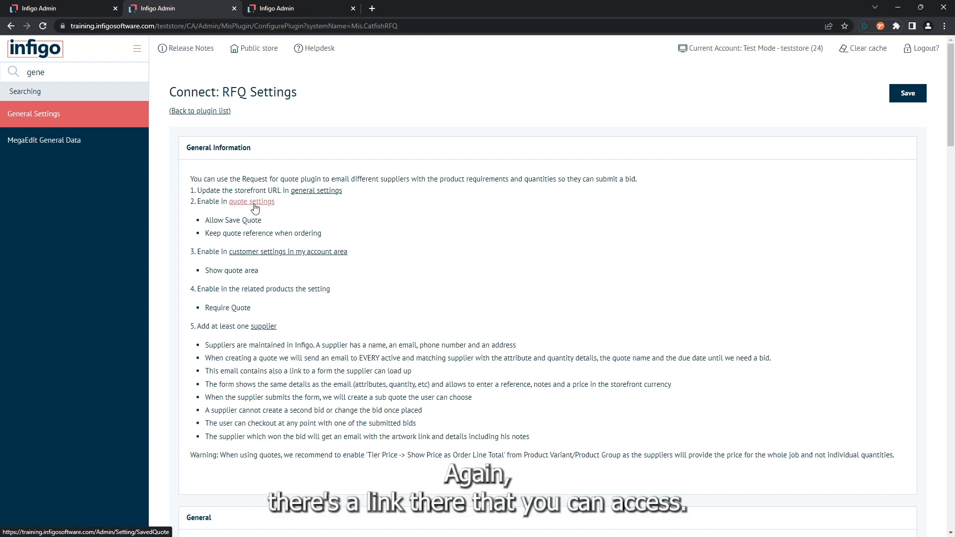
double_click(49, 75)
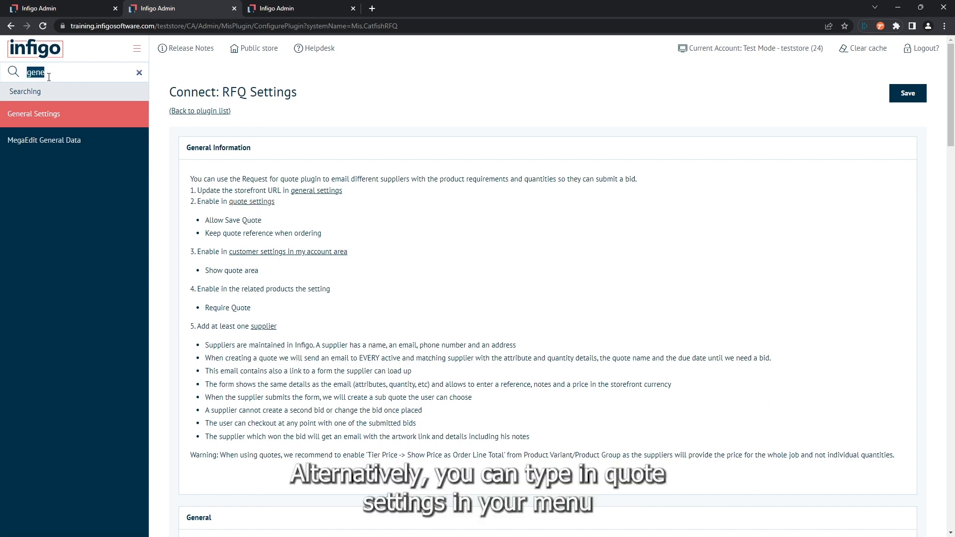
type("quote")
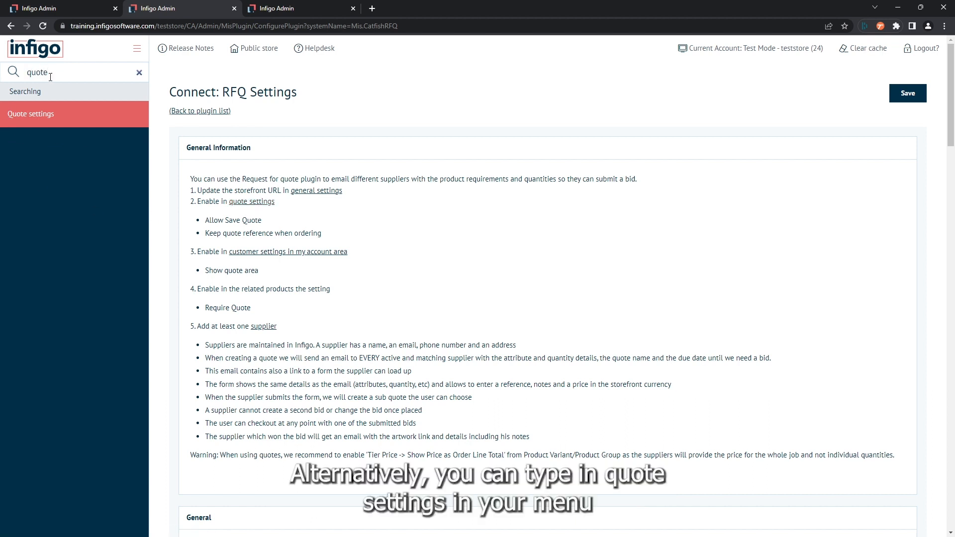
right_click(38, 123)
left_click(52, 132)
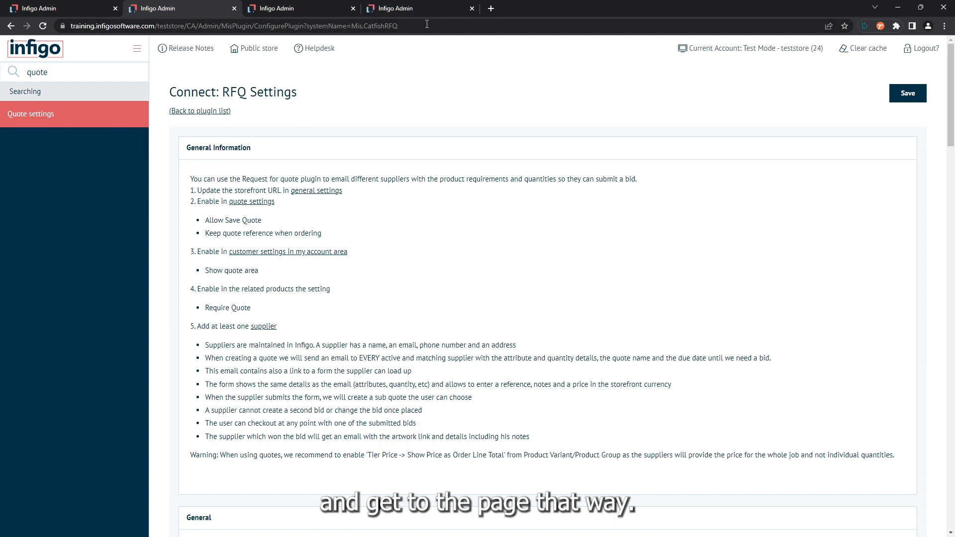
left_click(395, 8)
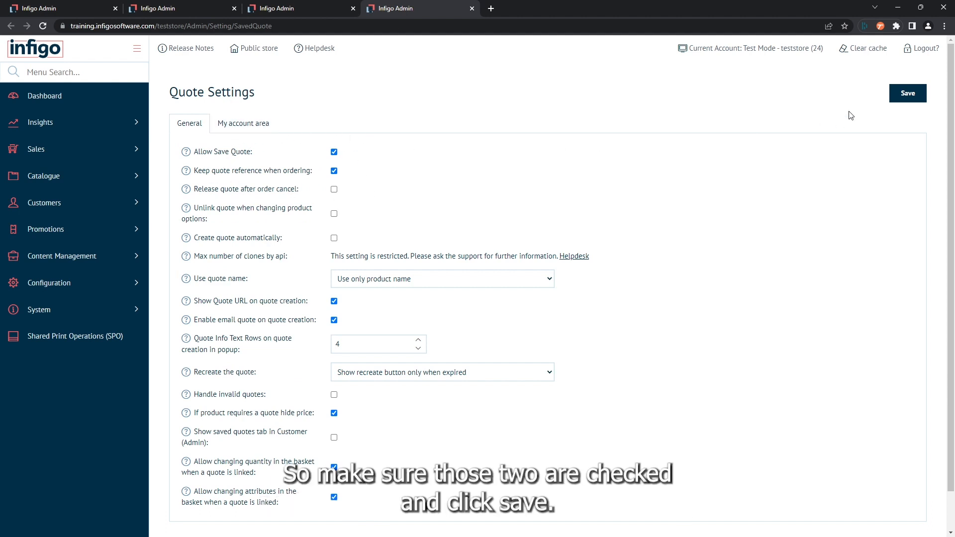
left_click(905, 96)
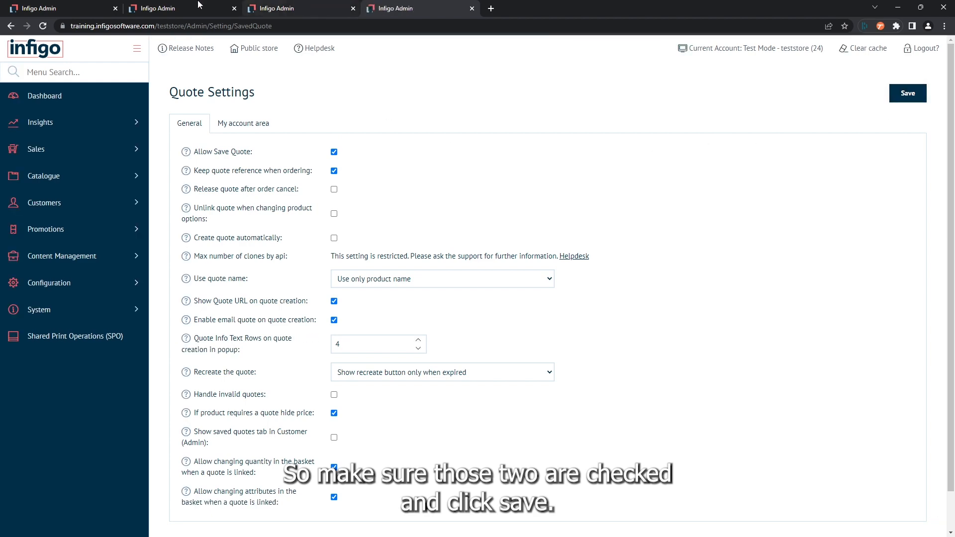
Search the menu for customer settings and open Customer Settings in a new tab
left_click(169, 7)
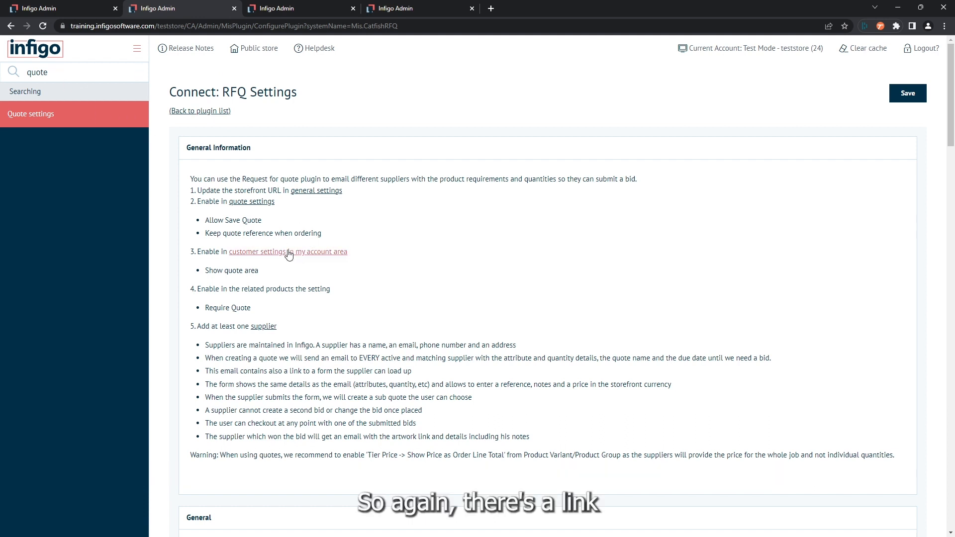
double_click(84, 68)
type("custom")
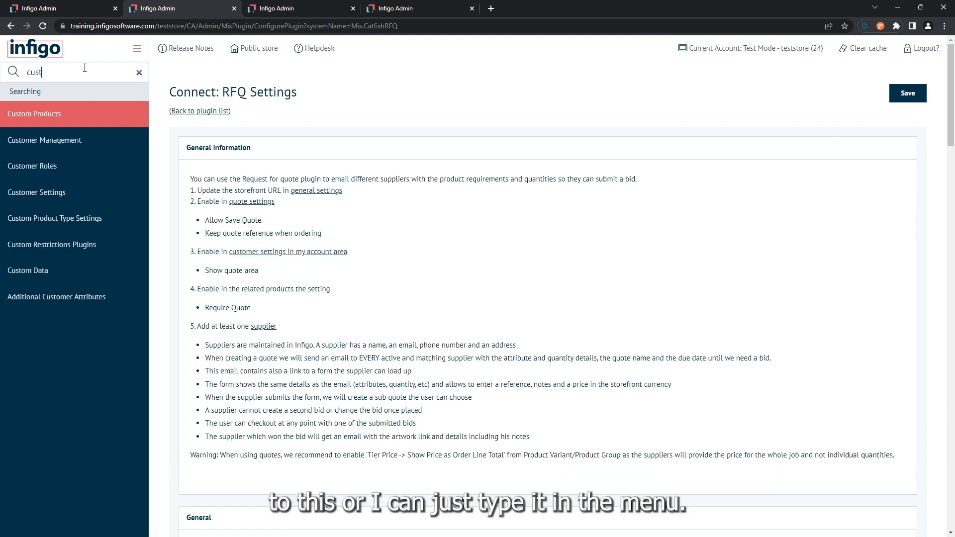
right_click(40, 194)
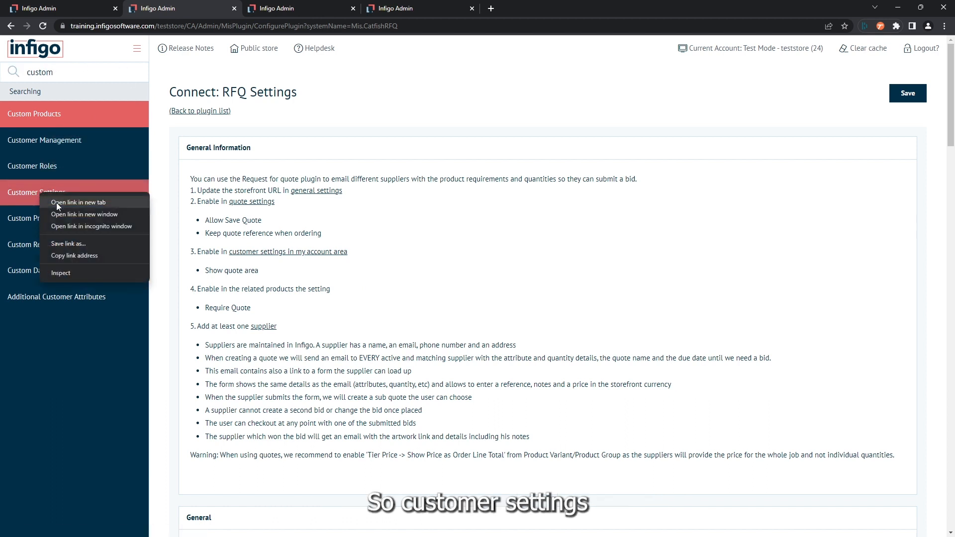
left_click(78, 202)
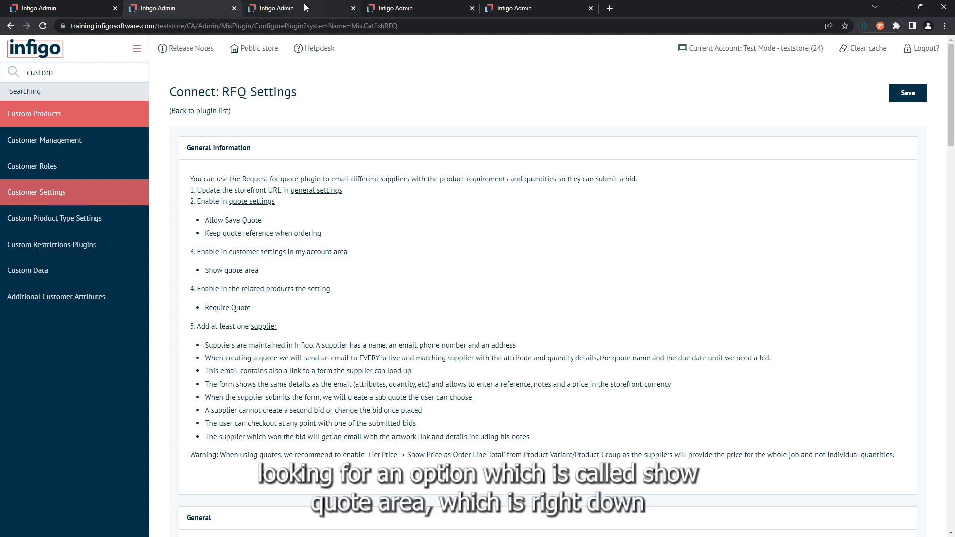
mouse_move(304, 3)
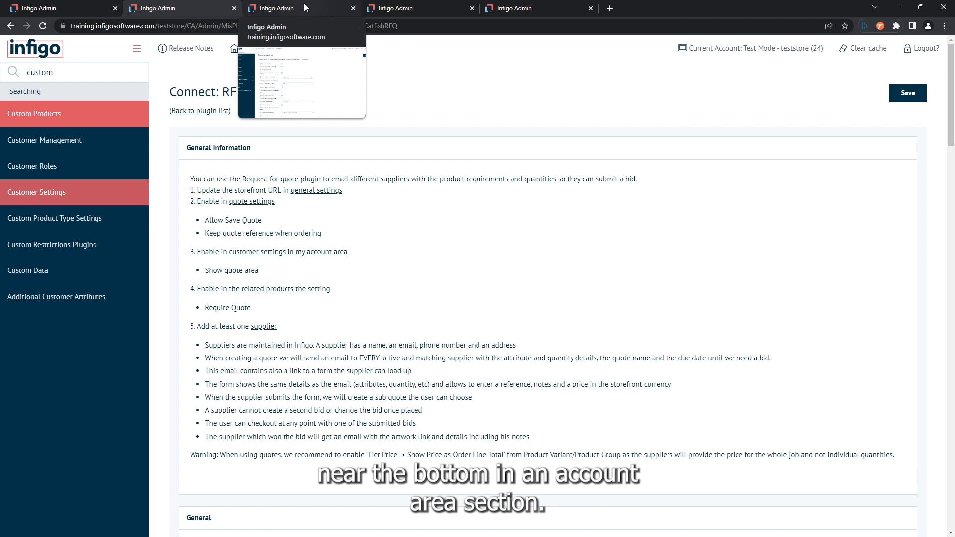
left_click(304, 3)
Save the Customer settings with Show quote area enabled in the My Account section
scroll(265, 281, "down", 15)
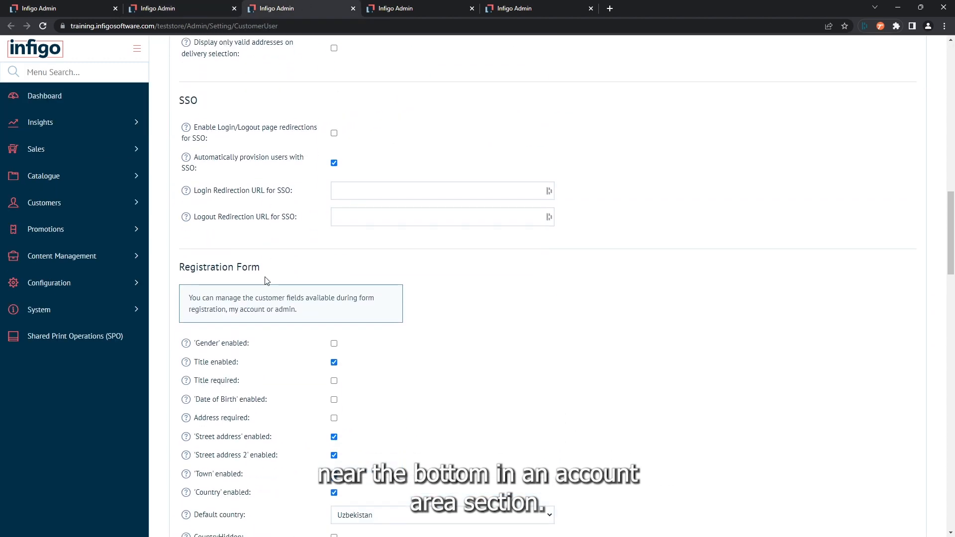
scroll(264, 281, "down", 14)
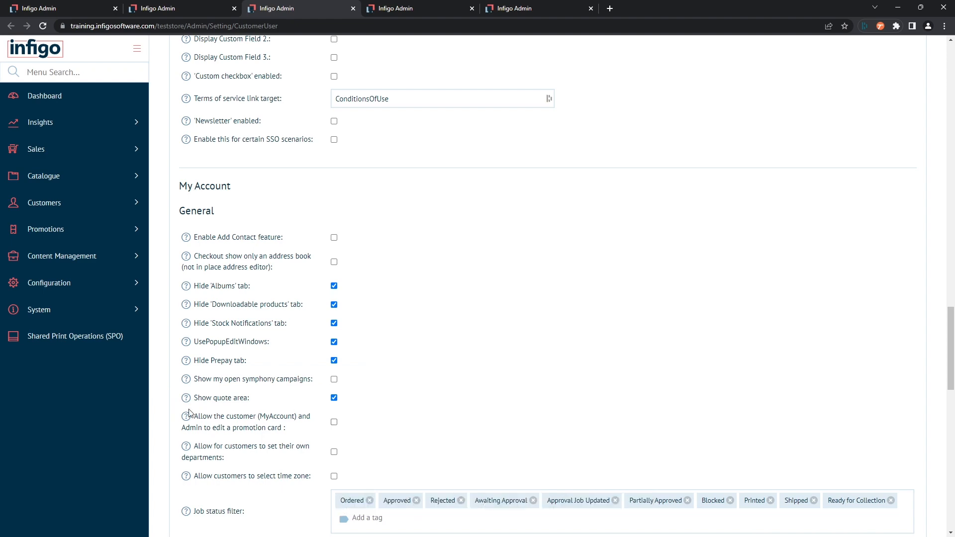
scroll(516, 382, "up", 10)
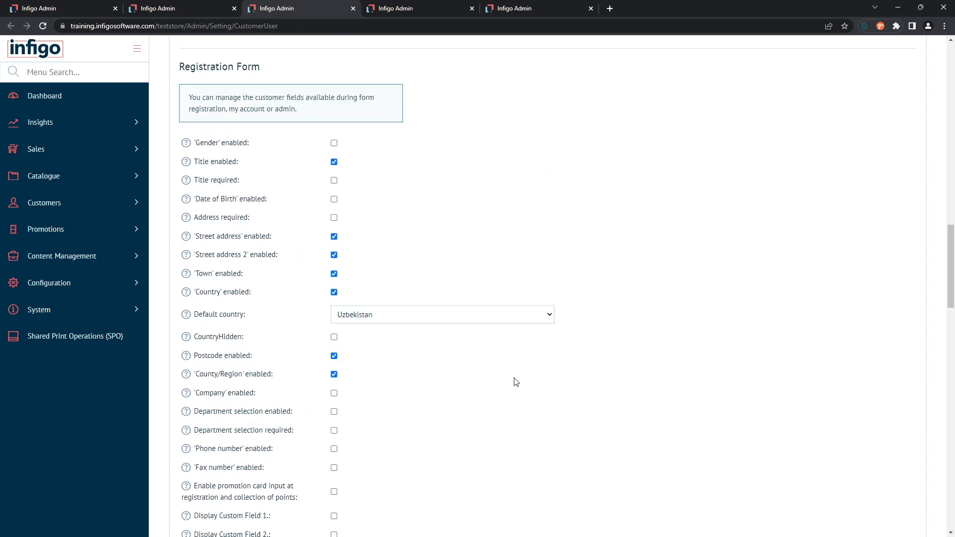
scroll(516, 382, "up", 15)
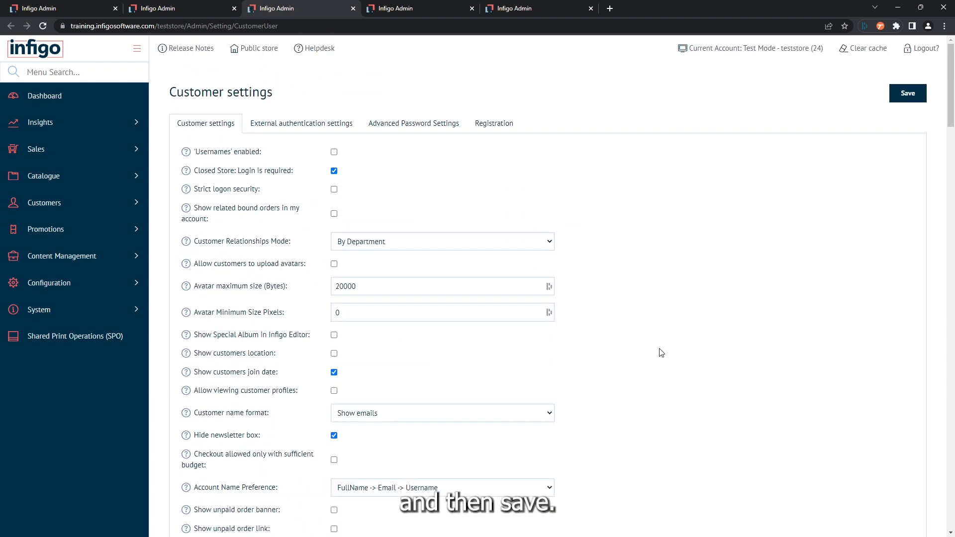
left_click(908, 93)
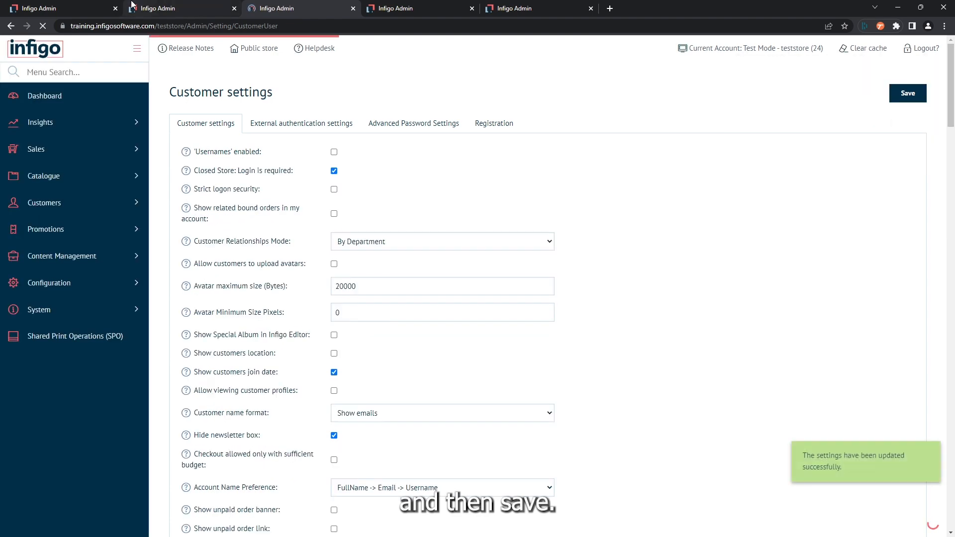
Open the product variant of Product for RFQ for editing
left_click(133, 7)
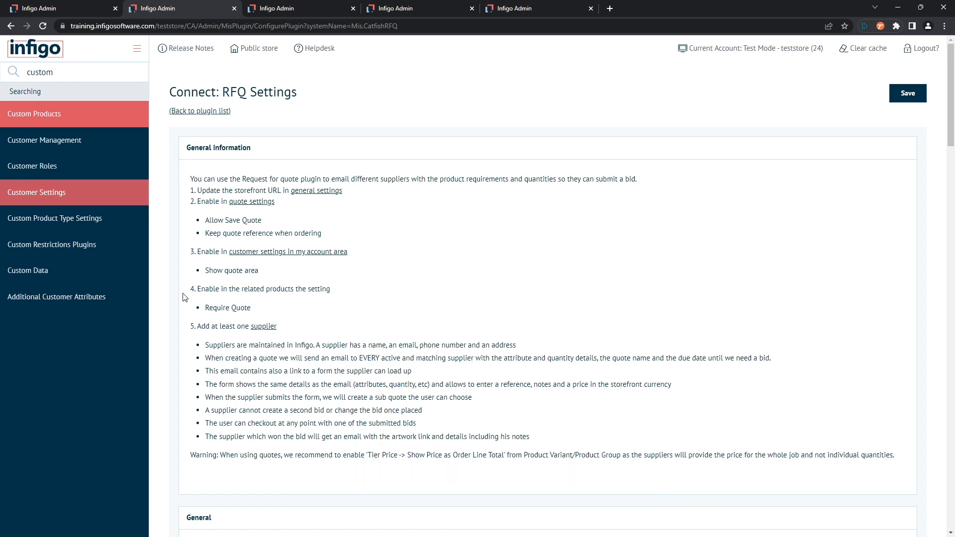
left_click(71, 9)
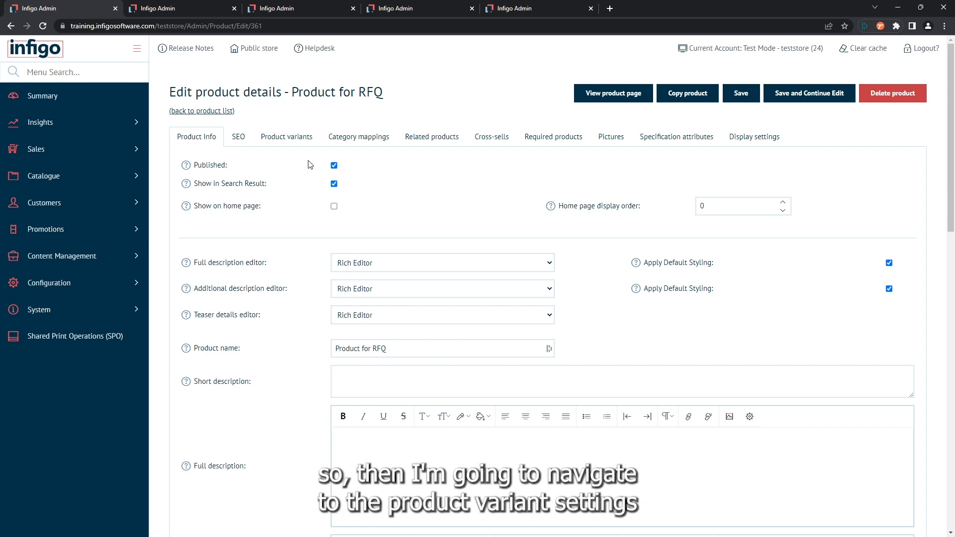
left_click(281, 141)
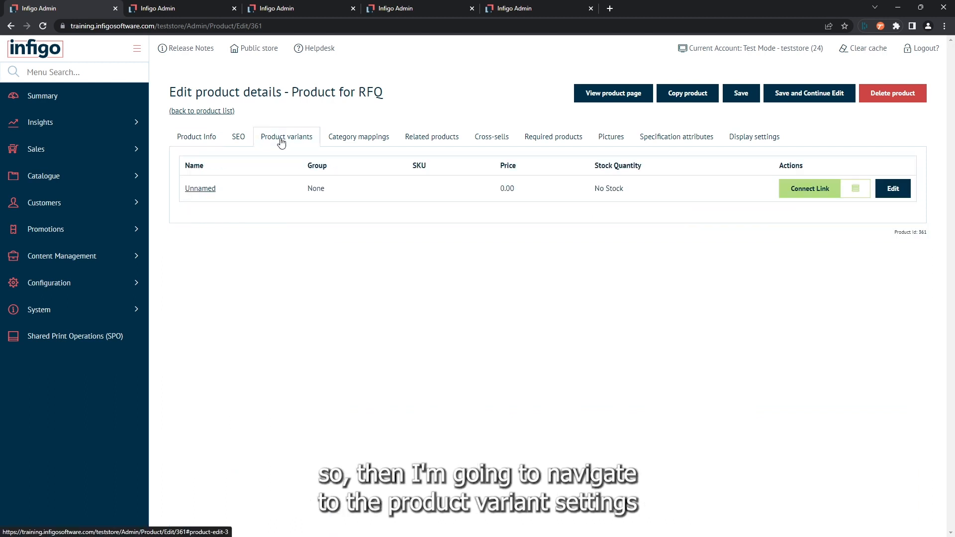
left_click(902, 193)
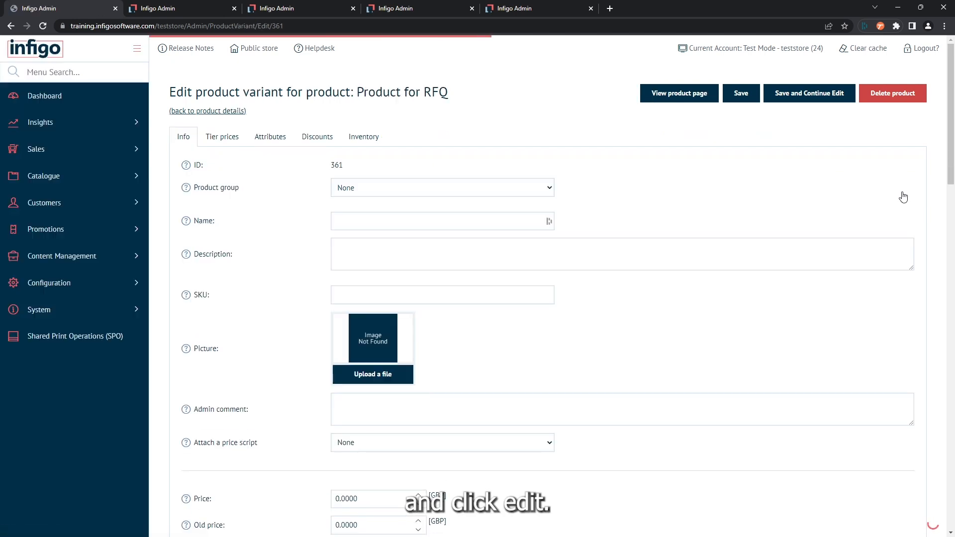
scroll(270, 148, "down", 4)
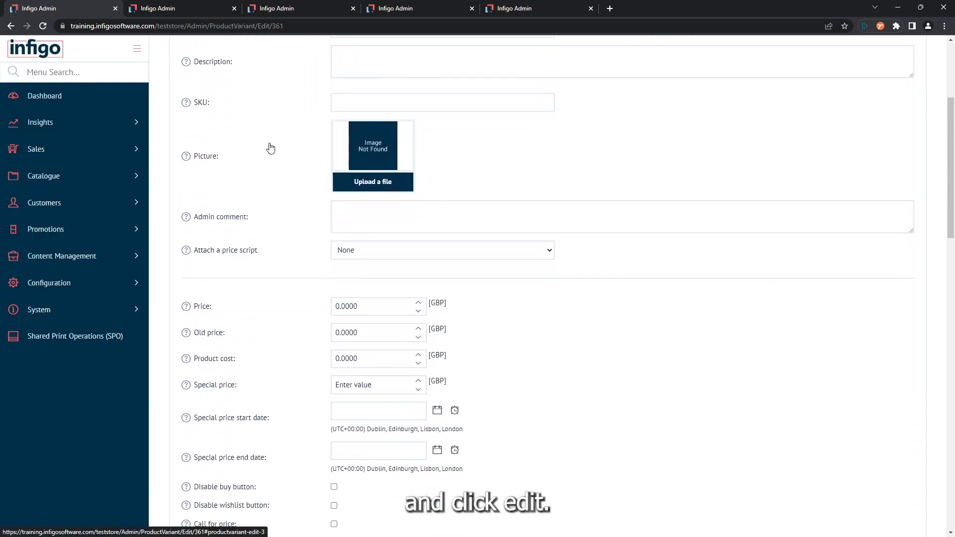
scroll(270, 147, "up", 2)
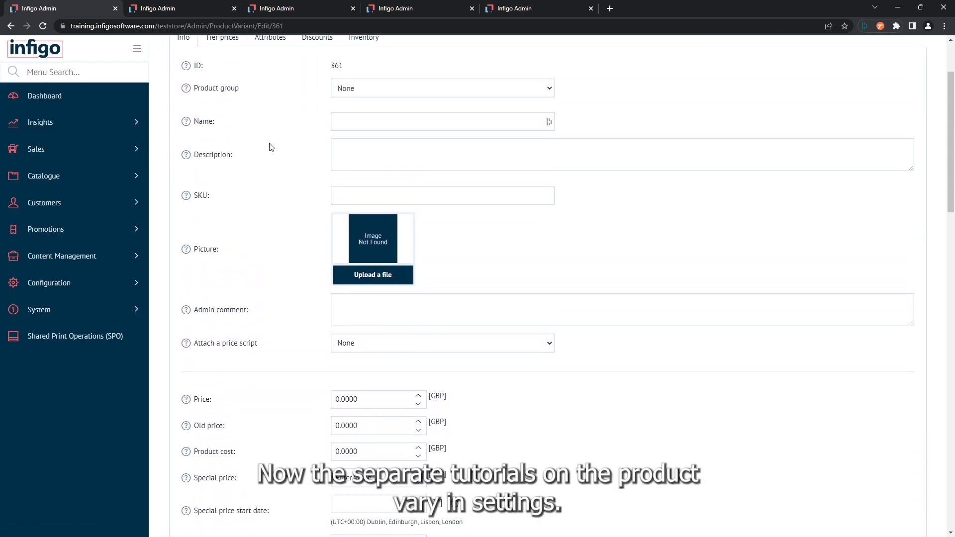
scroll(270, 146, "up", 1)
scroll(268, 144, "down", 1)
scroll(270, 144, "down", 6)
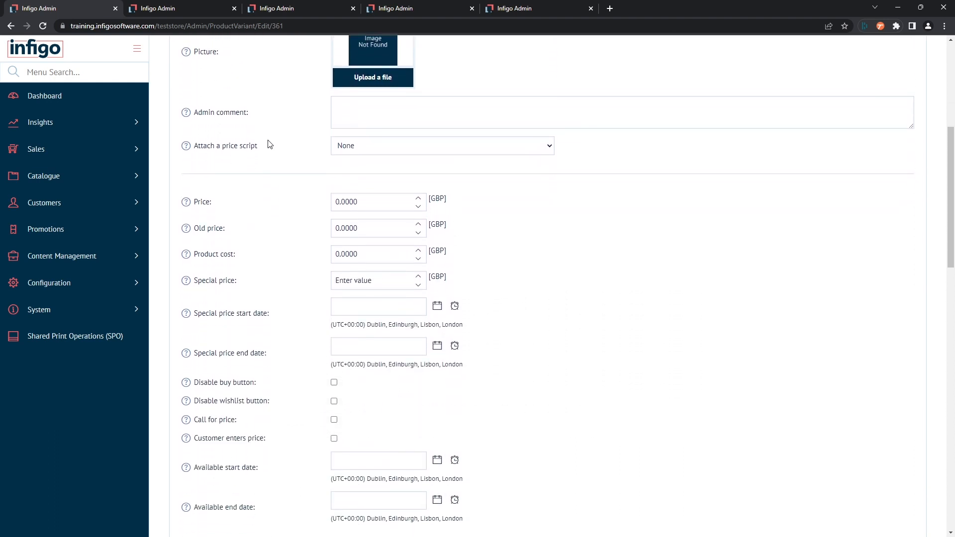
Enable Require Quote on the product variant and save the variant
scroll(270, 145, "down", 4)
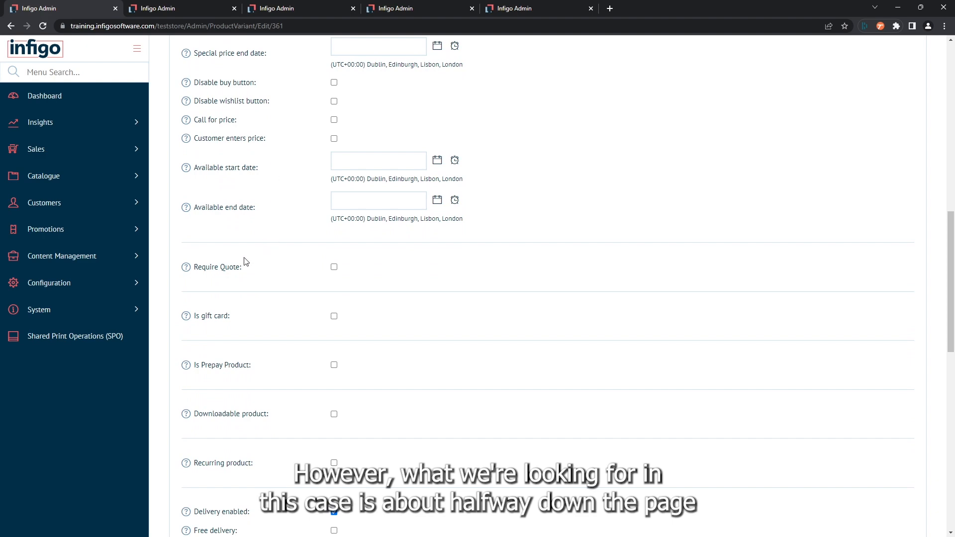
scroll(192, 269, "up", 8)
scroll(192, 270, "up", 3)
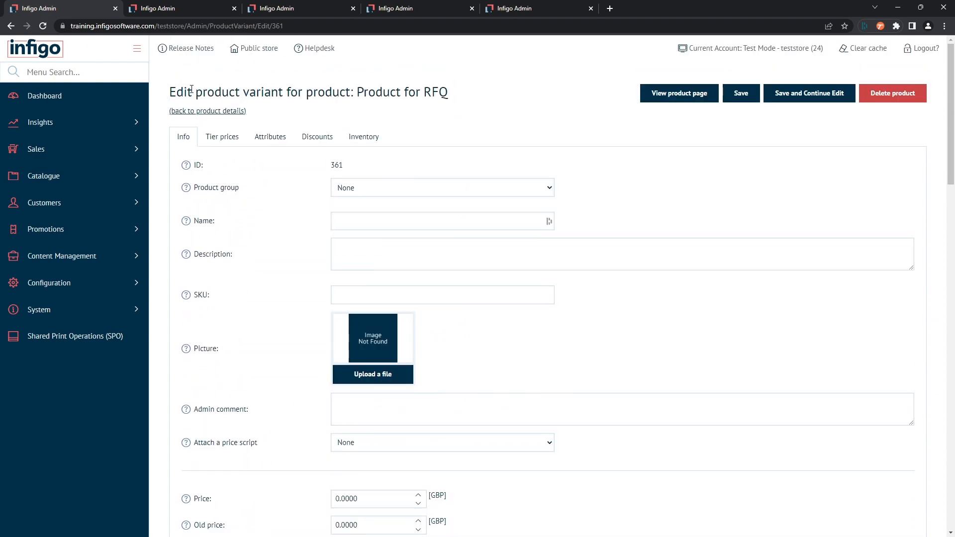
scroll(244, 186, "down", 12)
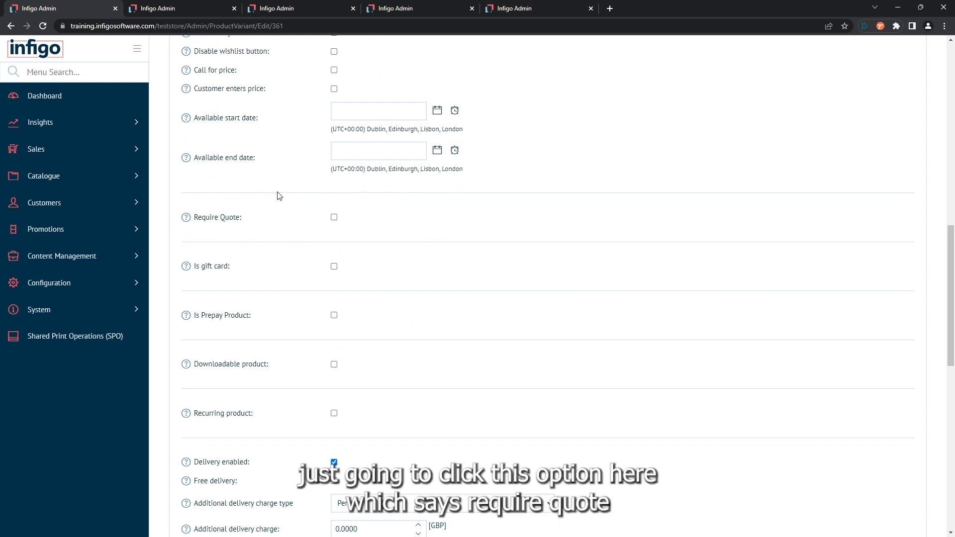
left_click(334, 218)
scroll(486, 224, "up", 12)
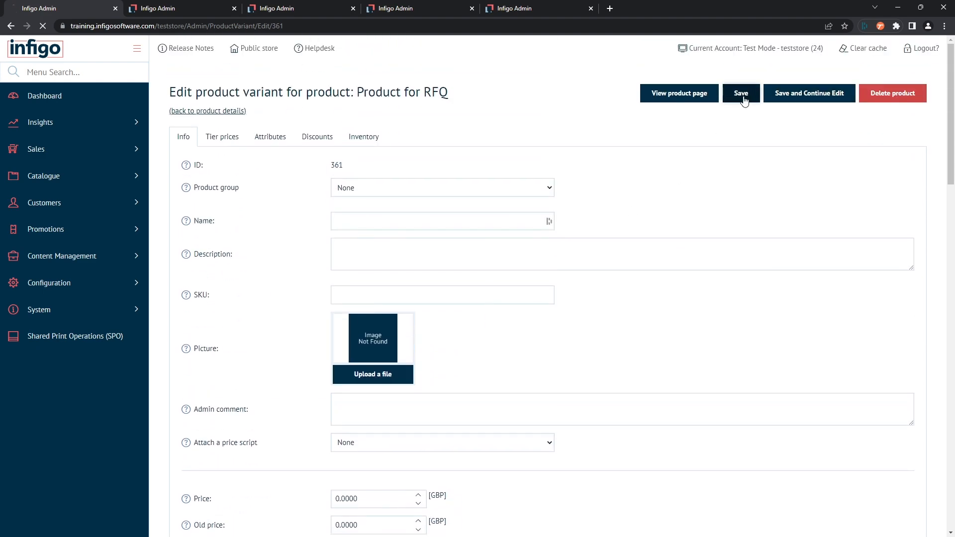
left_click(740, 99)
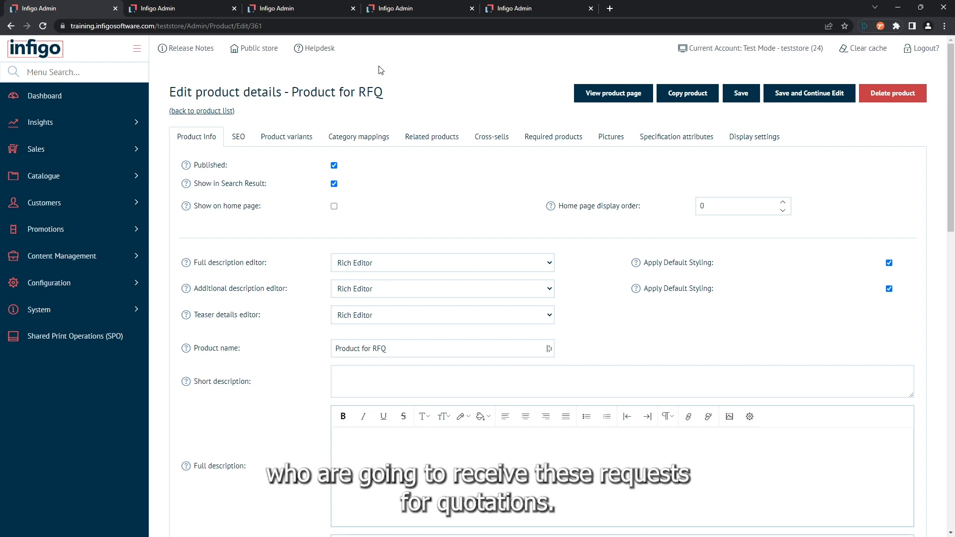
Search the admin menu for suppliers and open the Suppliers page in a new tab
left_click(66, 72)
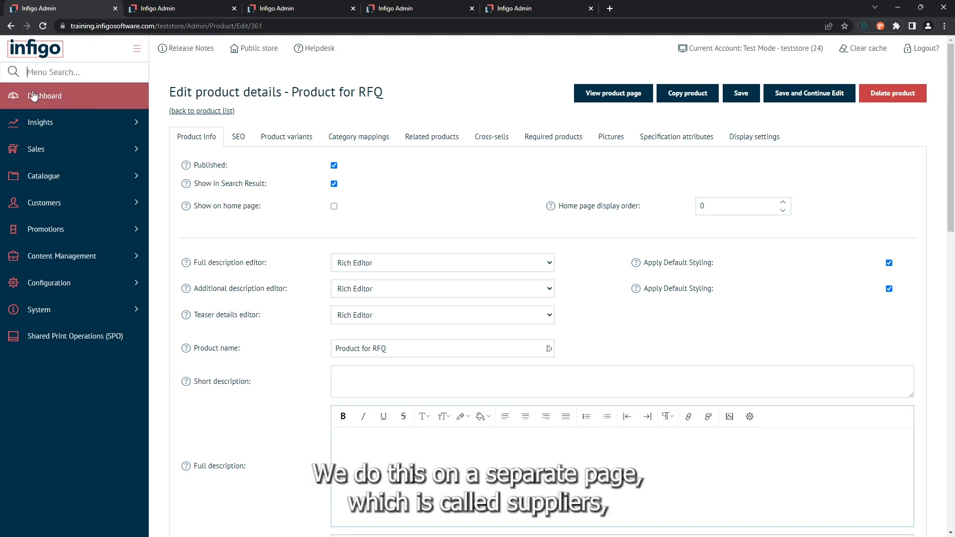
type("suppl")
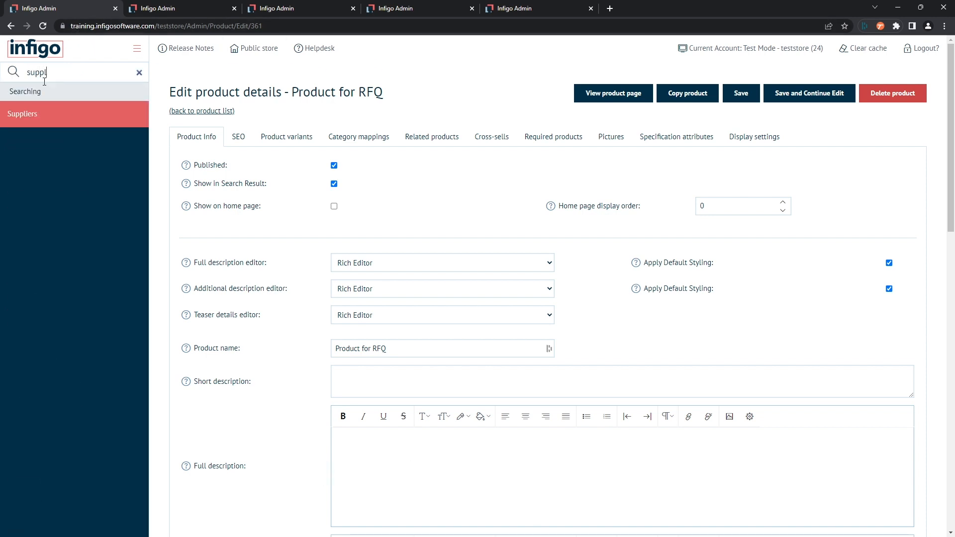
right_click(40, 119)
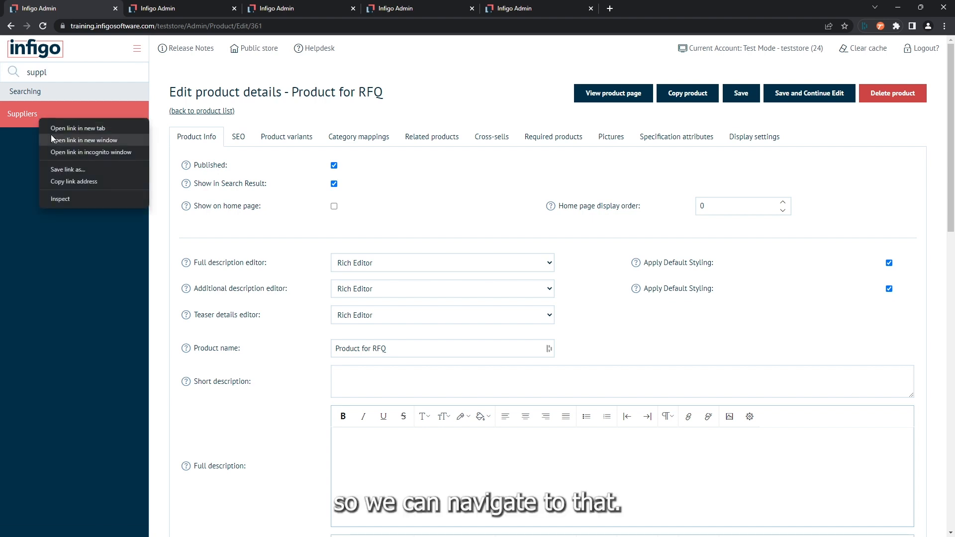
left_click(55, 130)
left_click(166, 8)
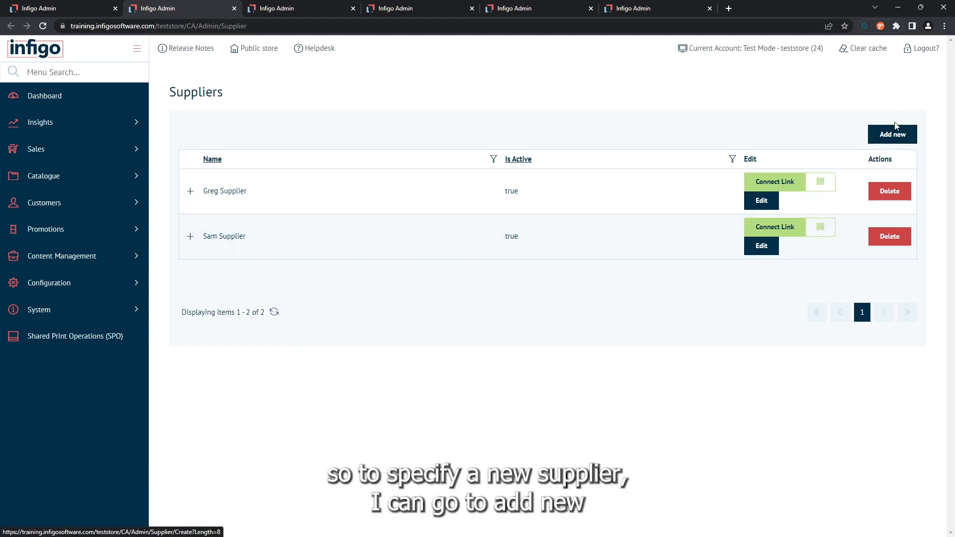
Create a new supplier named Test Supplier, filling in its contact details, save it and dismiss the browser's save-info prompt
left_click(893, 137)
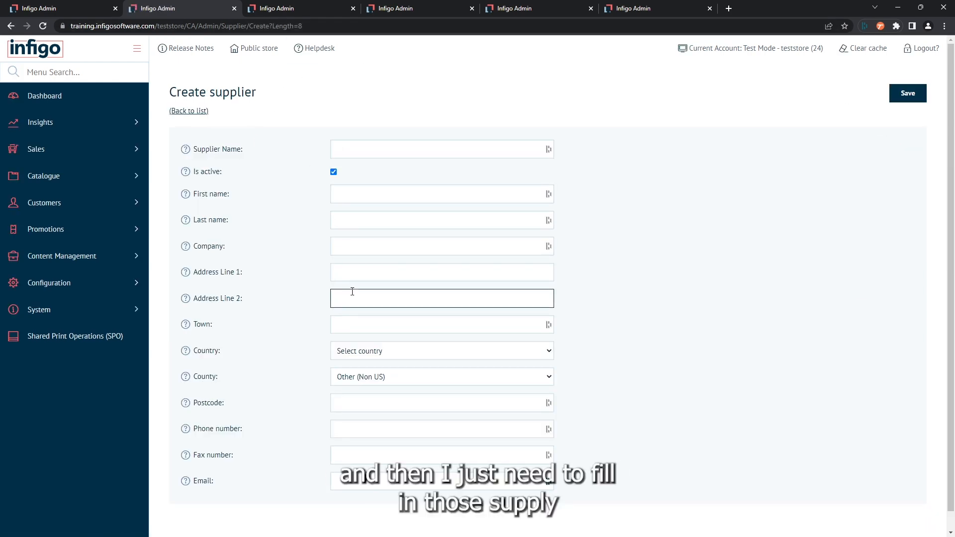
left_click(359, 145)
type("Test Supplier")
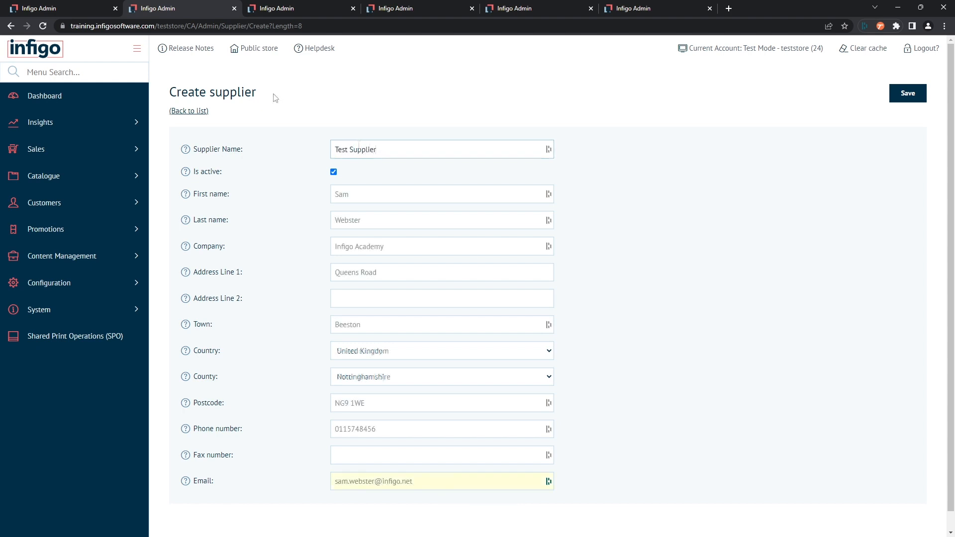
key("Return")
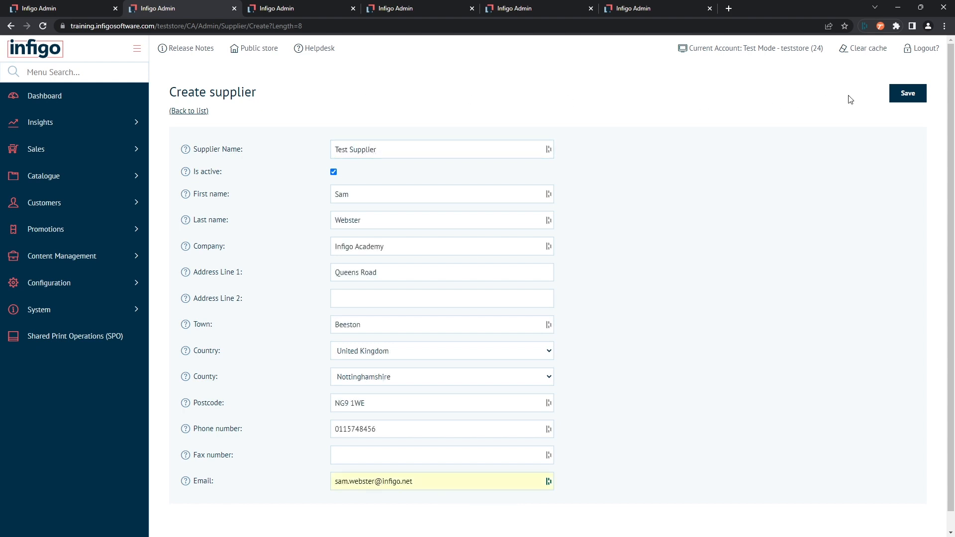
left_click(906, 95)
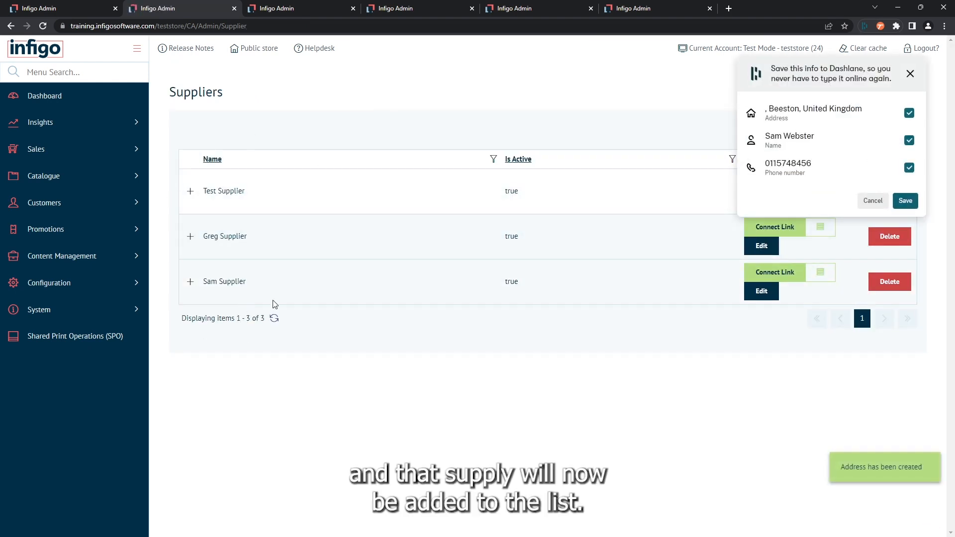
left_click(873, 201)
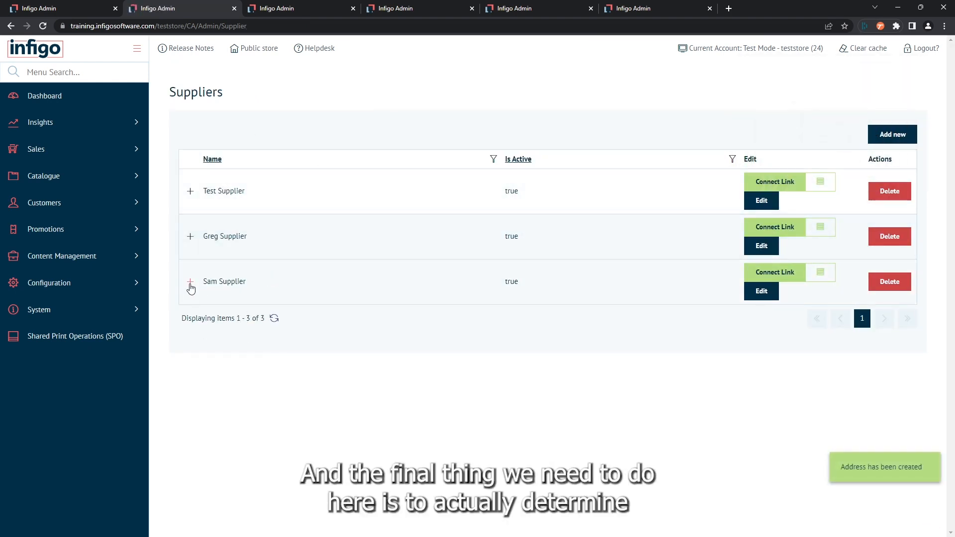
Add a supplier mapping named Product Mapping to Test Supplier for the product Product for RFQ and save it
left_click(190, 192)
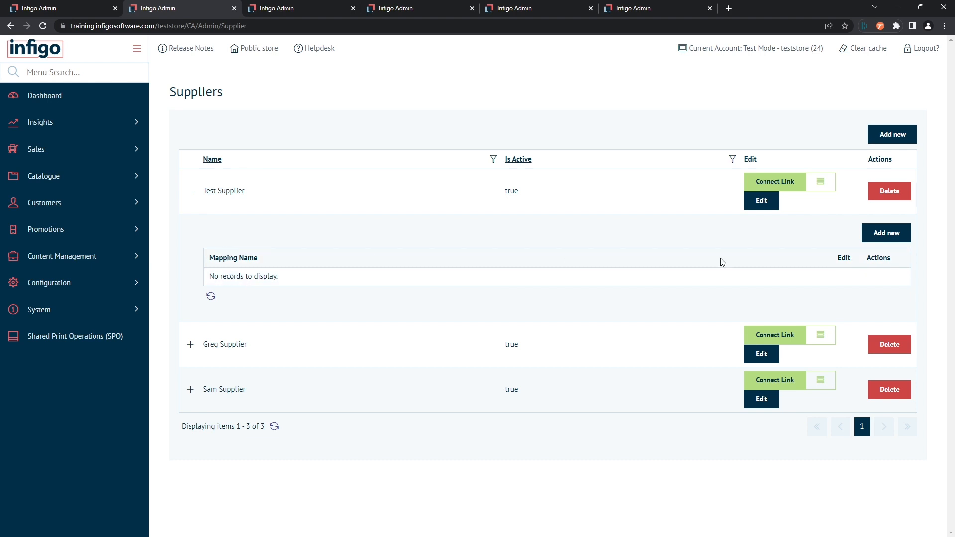
left_click(880, 238)
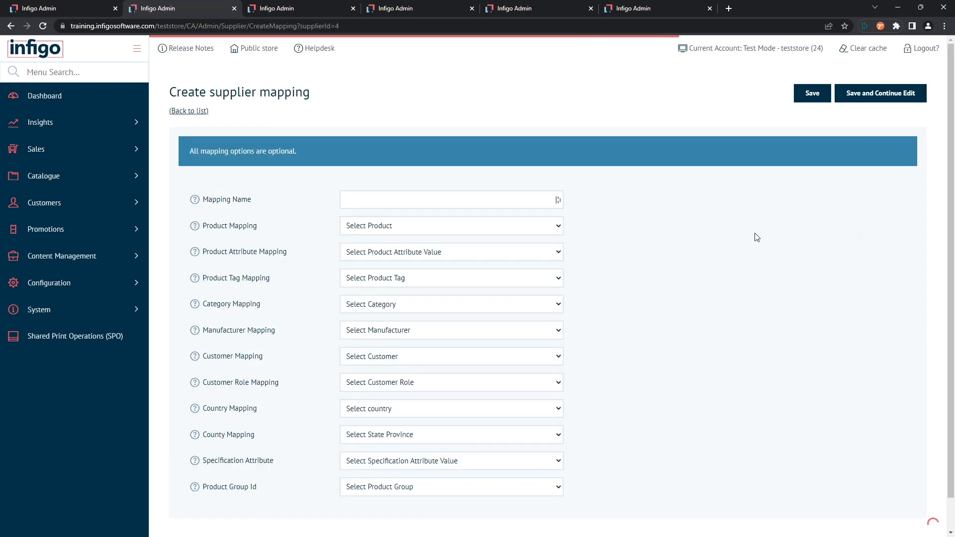
scroll(296, 214, "down", 1)
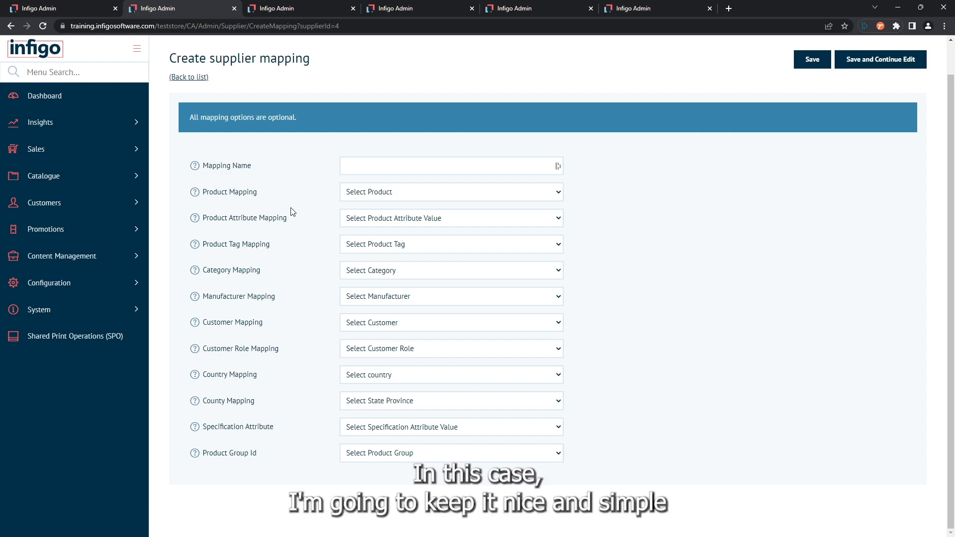
left_click(406, 191)
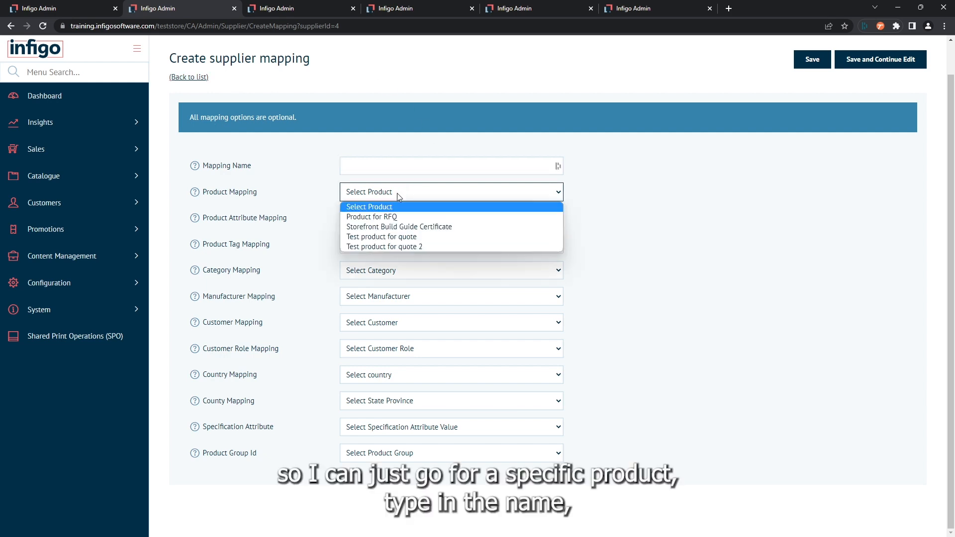
left_click(398, 217)
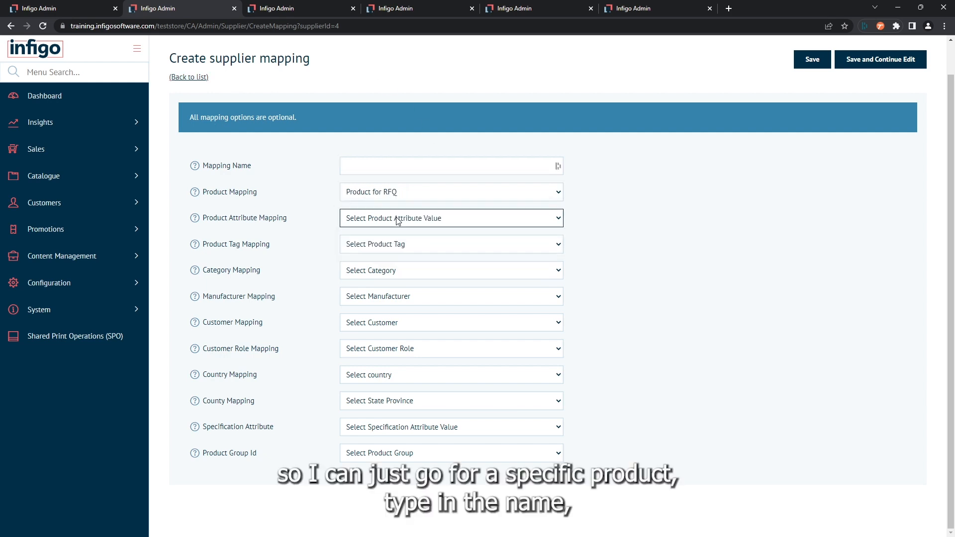
left_click(349, 167)
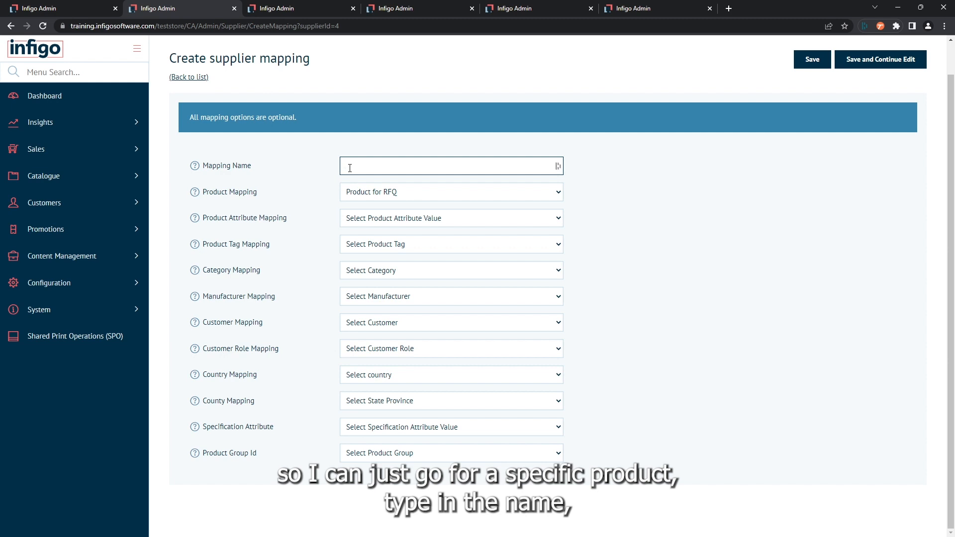
type("Product Mapping")
left_click(809, 59)
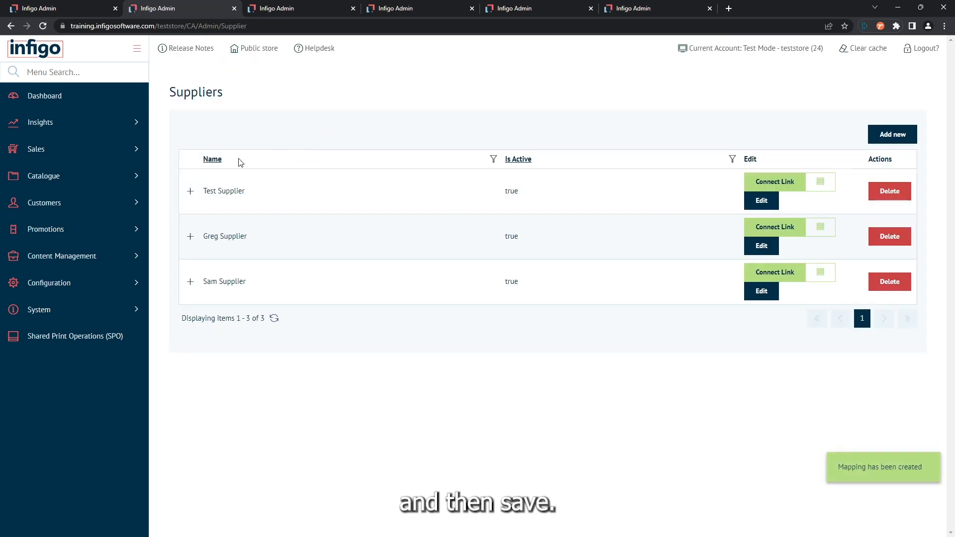
left_click(190, 191)
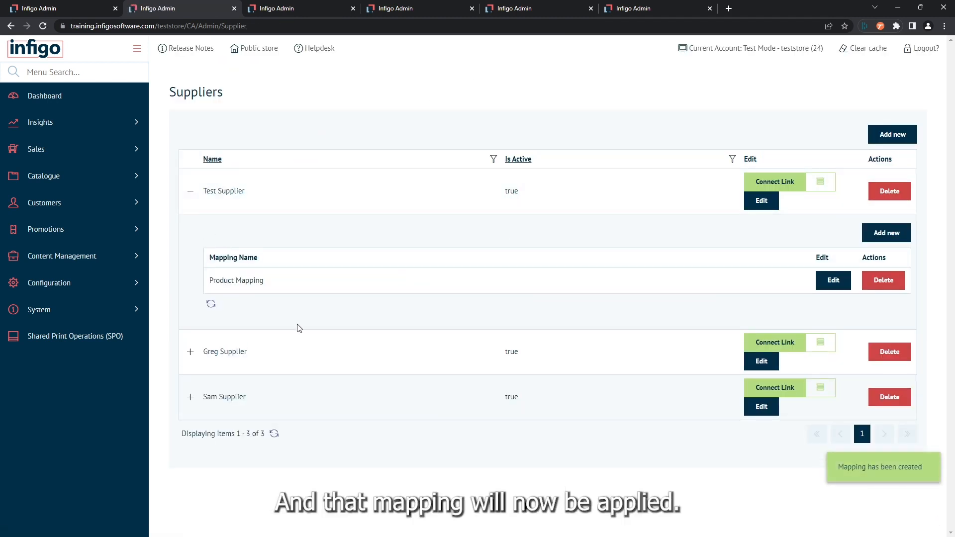